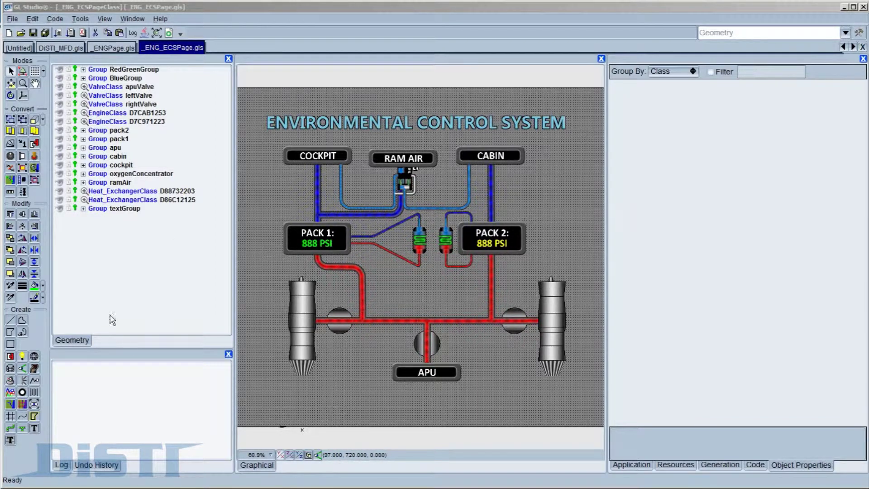
Draw a schematic polyline interconnect from beneath COCKPIT down the left side to APU.
left_click(10, 438)
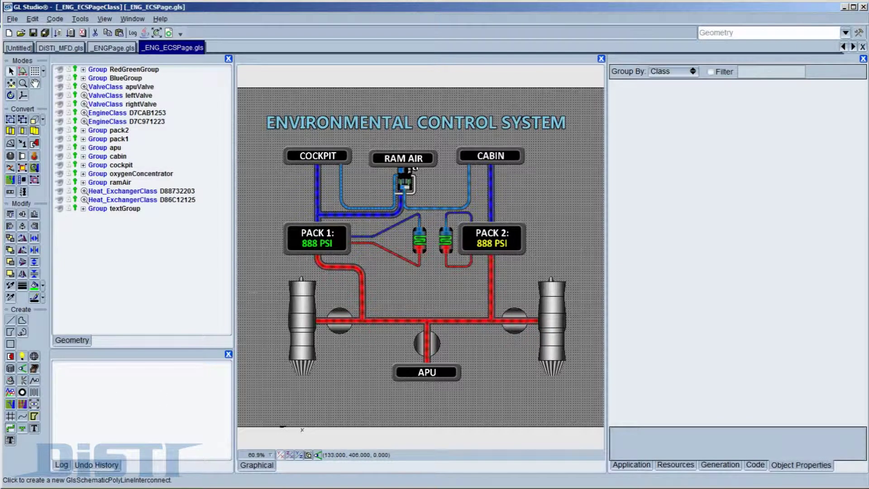
left_click(297, 167)
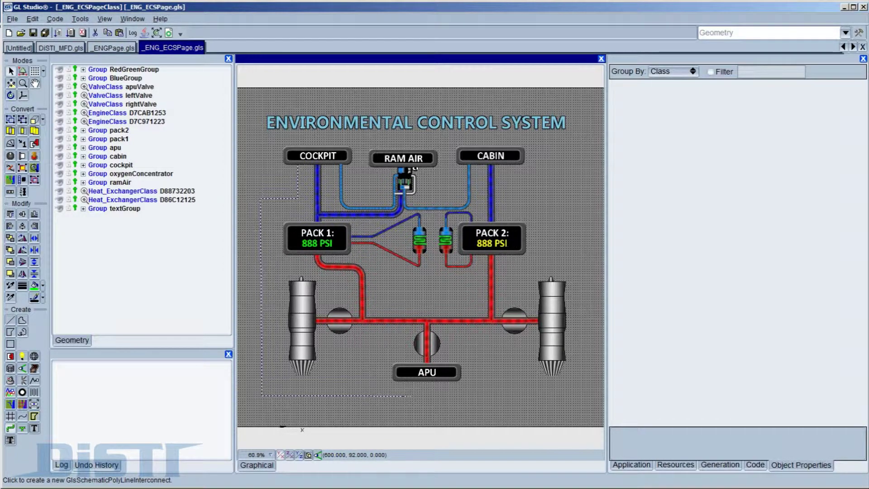
left_click(407, 382)
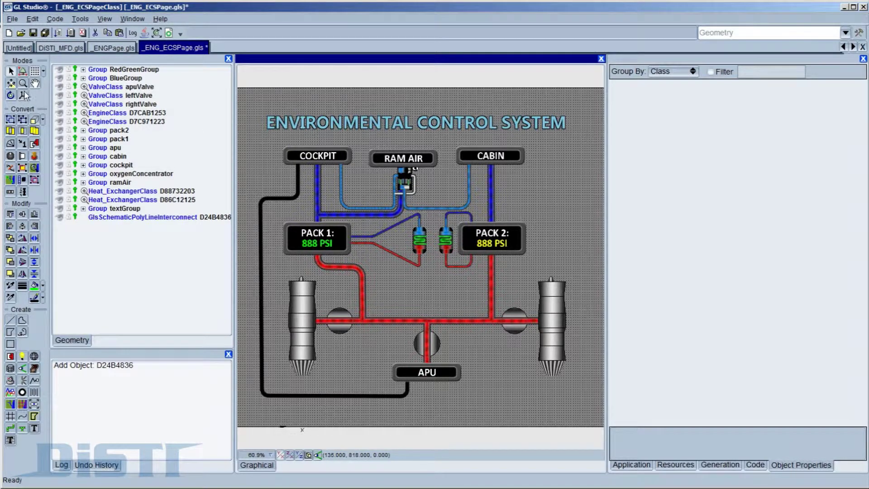
In Vertex Edit mode, nudge the interconnect's upper-left bend point slightly upward.
left_click(13, 85)
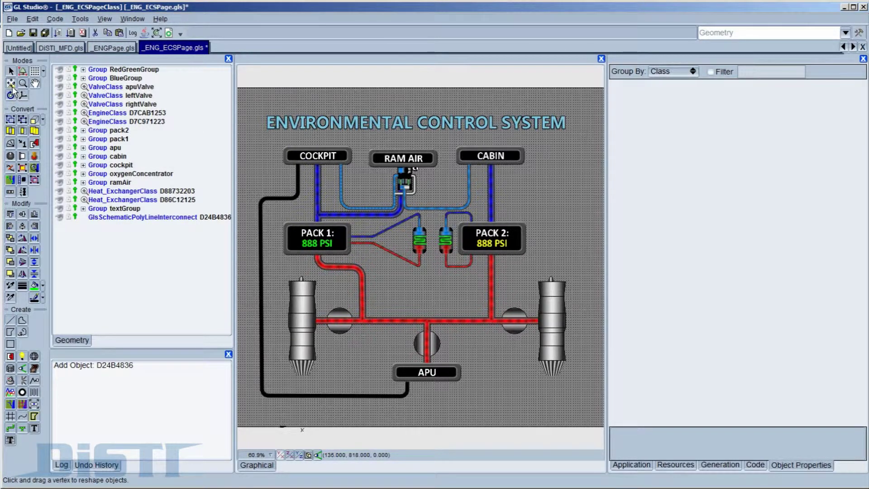
left_click(157, 218)
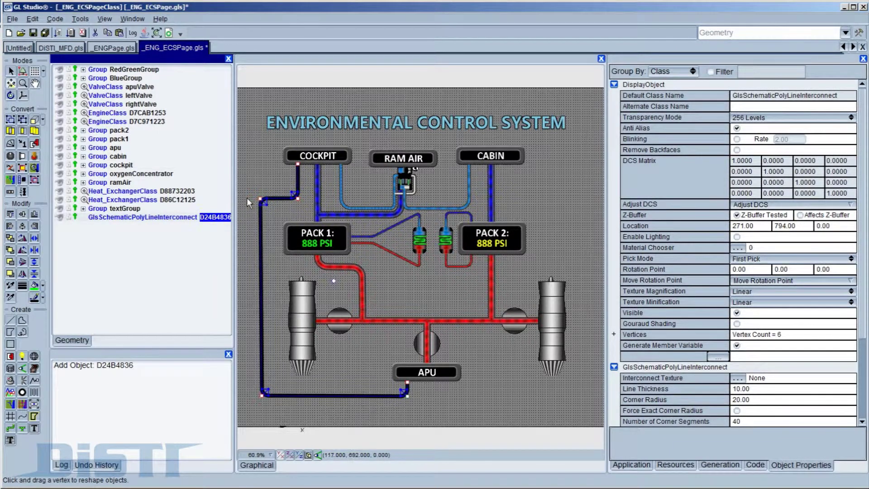
mouse_move(262, 202)
left_mouse_down()
mouse_move(256, 144)
mouse_move(262, 196)
left_mouse_up()
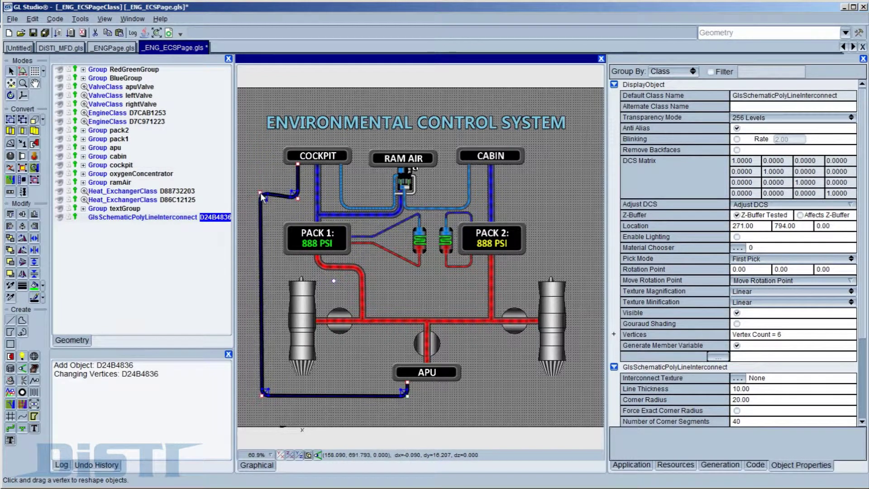
left_click_drag(262, 196, 262, 197)
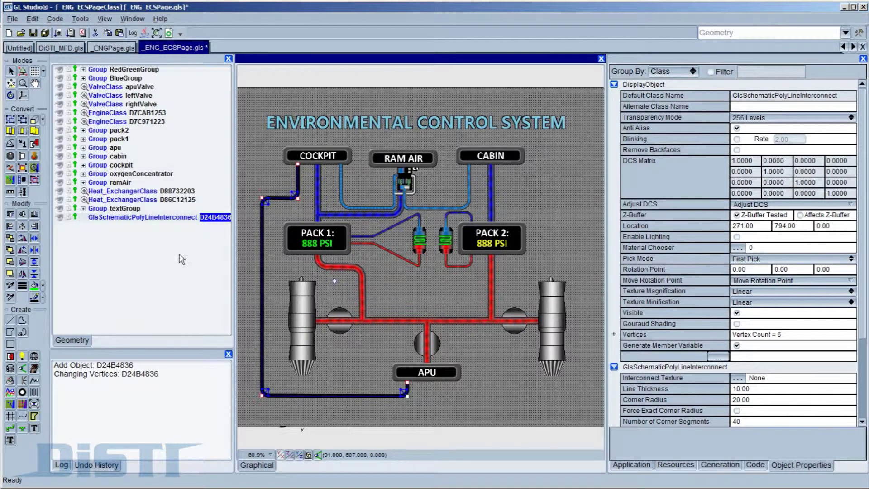
scroll(860, 116, "down", 1)
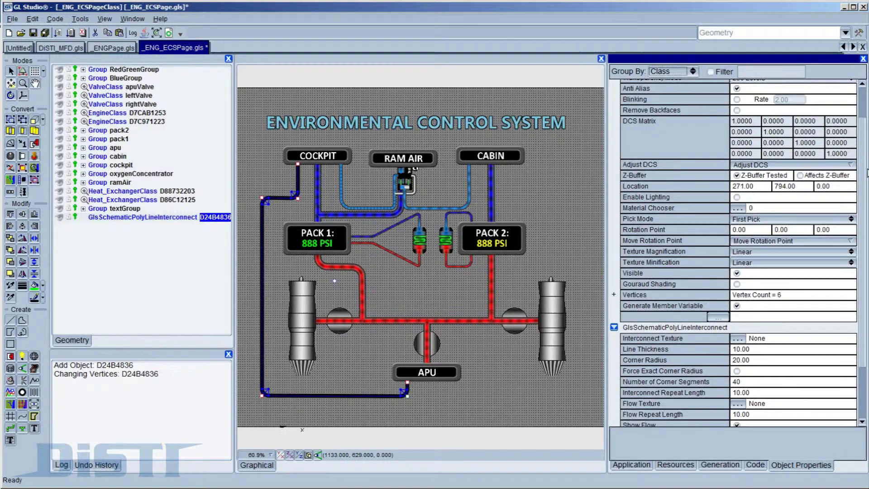
scroll(859, 115, "down", 2)
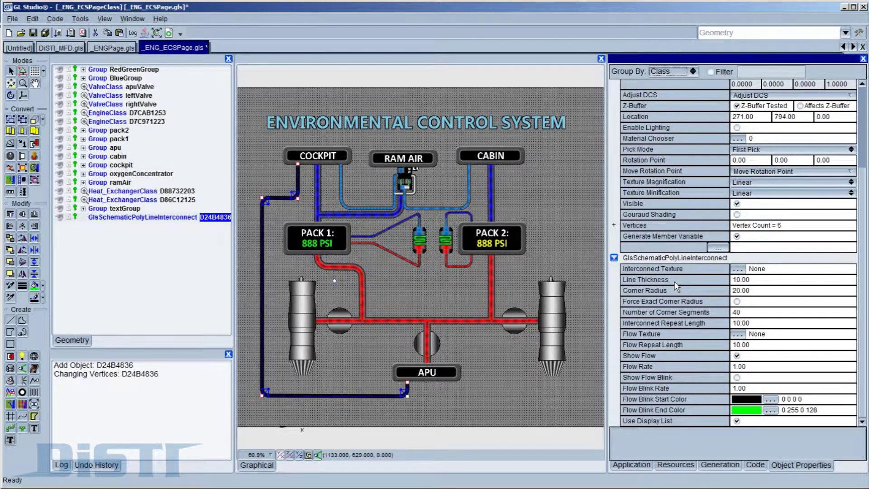
Set the interconnect texture to the grey gradient texture and deselect the line.
left_click(737, 269)
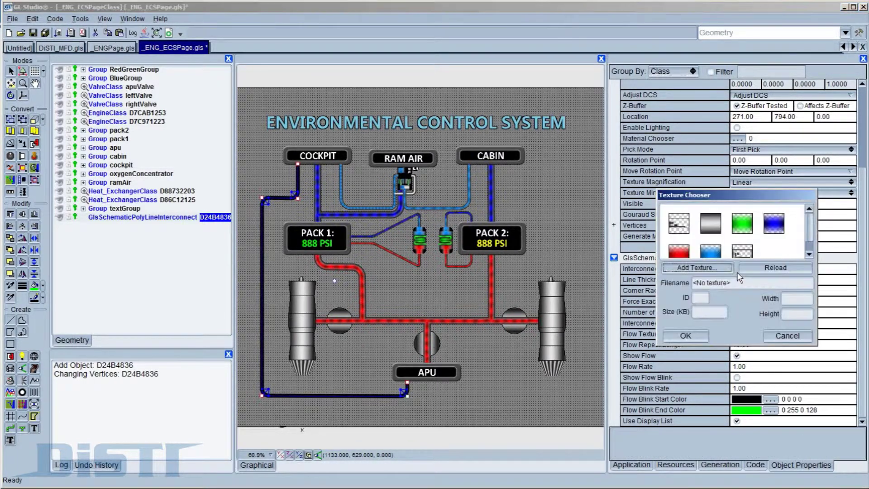
left_click(711, 228)
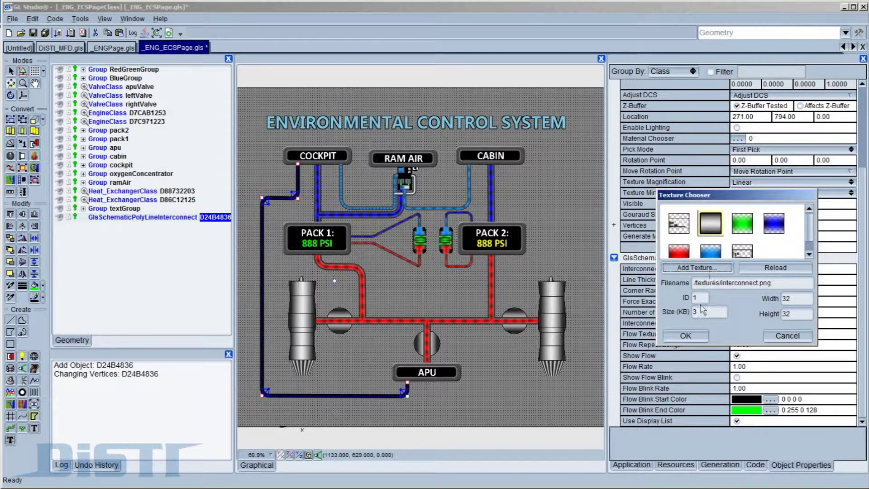
left_click(686, 335)
left_click(292, 175)
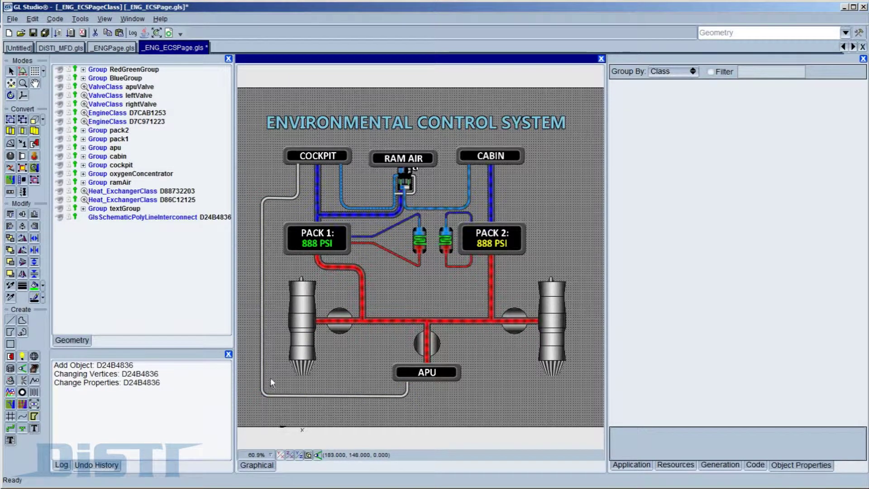
Set the interconnect's flow texture to the green texture and deselect the line.
left_click(164, 218)
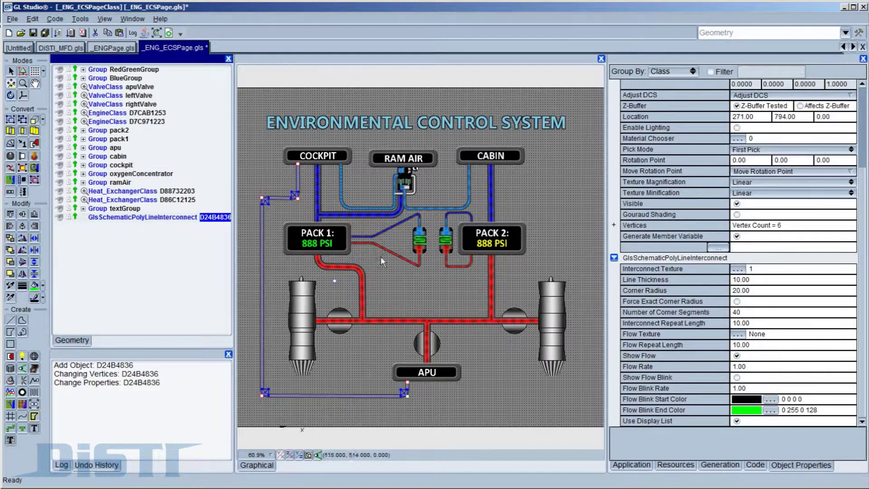
left_click(740, 334)
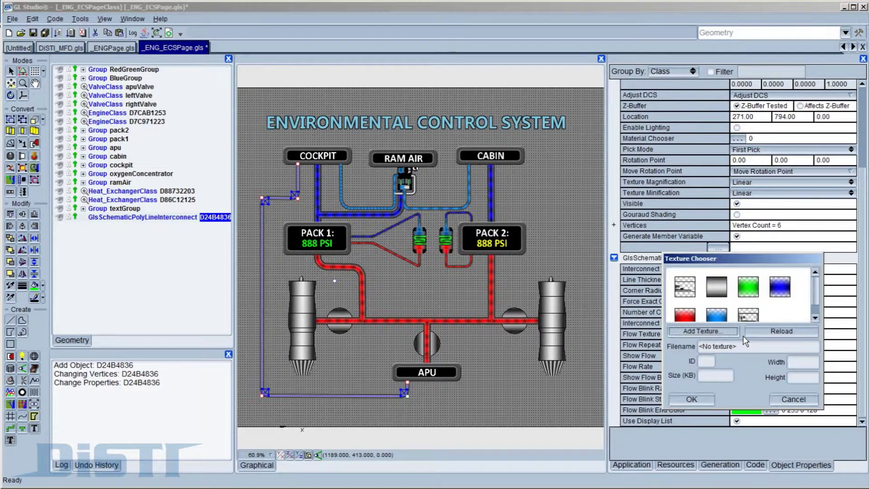
left_click(750, 289)
left_click(690, 399)
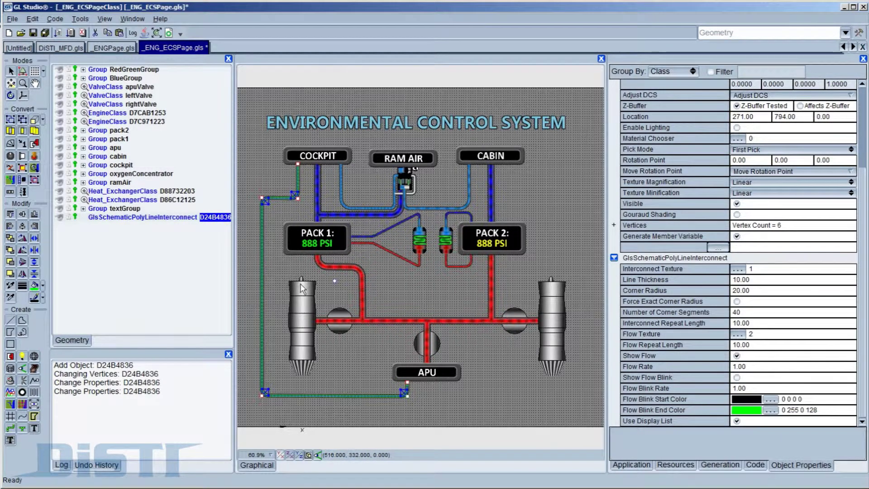
left_click(244, 174)
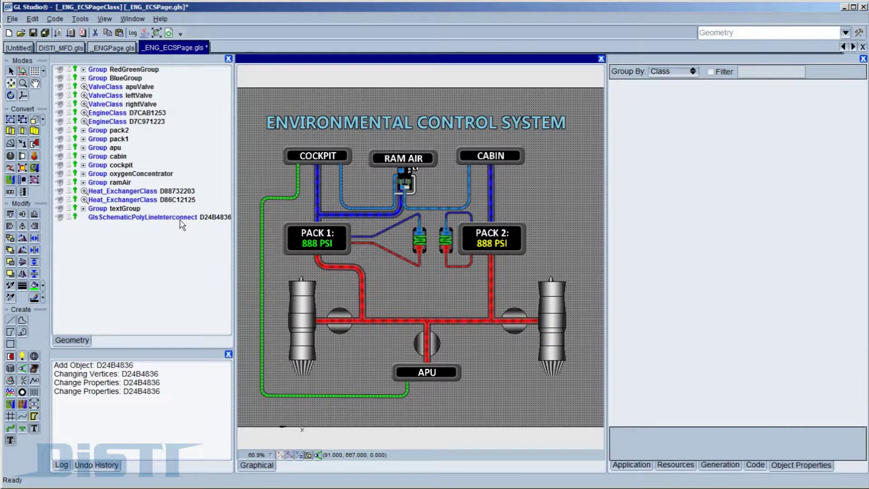
Change the line thickness value of the green interconnect.
left_click(214, 219)
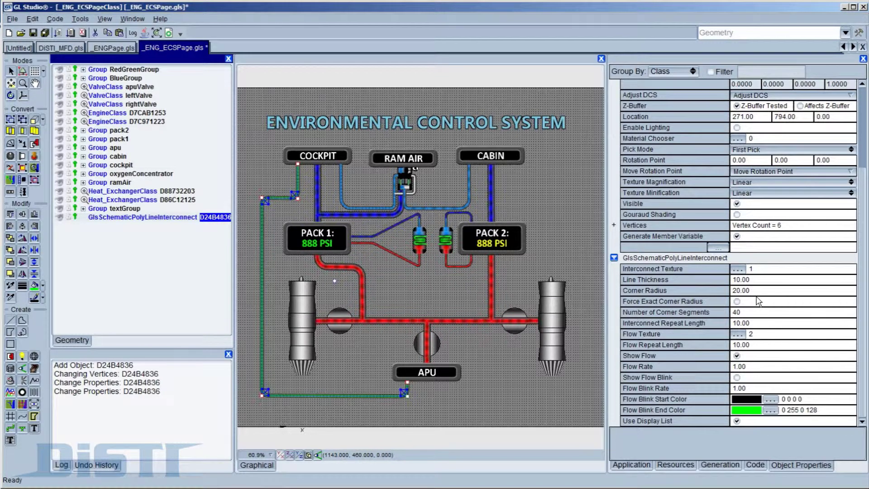
left_click(757, 280)
left_click_drag(763, 280, 711, 290)
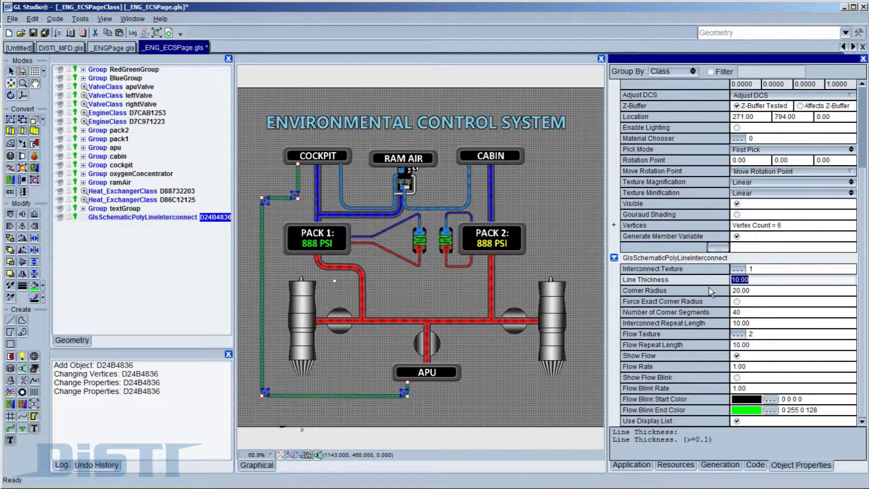
type("30")
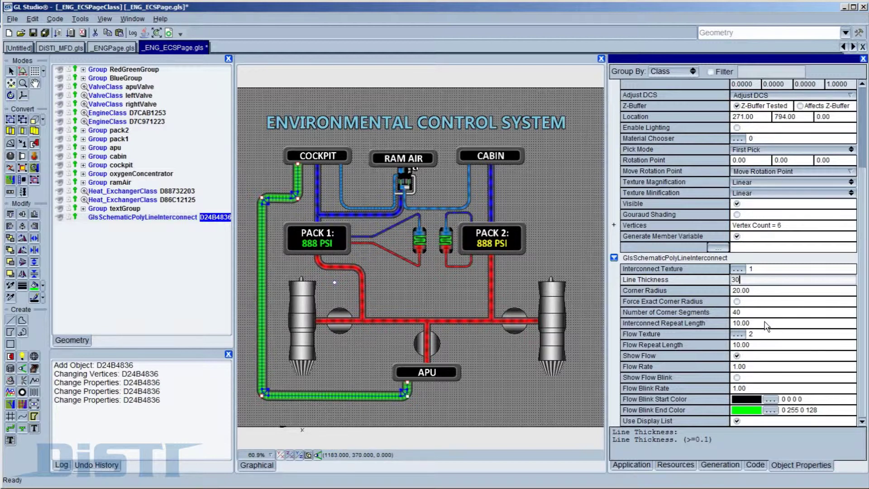
left_click(759, 346)
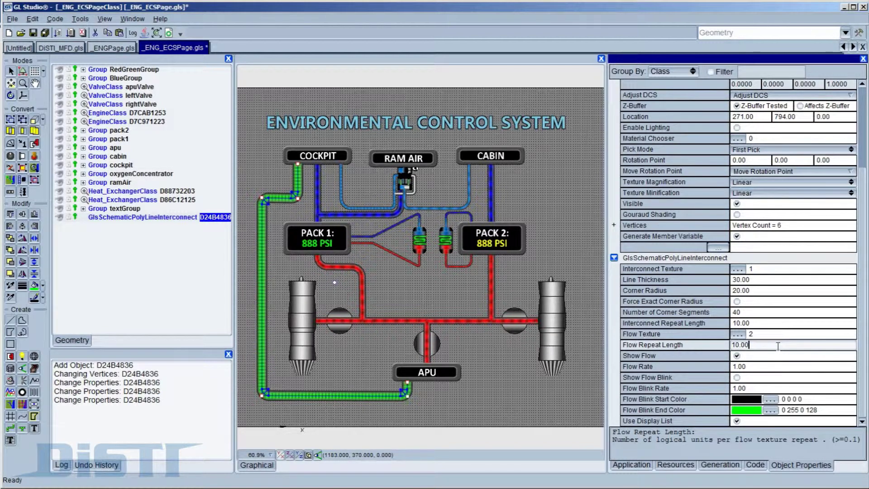
Set the flow repeat length to 20 and flow rate to -1.00, then deselect.
double_click(752, 344)
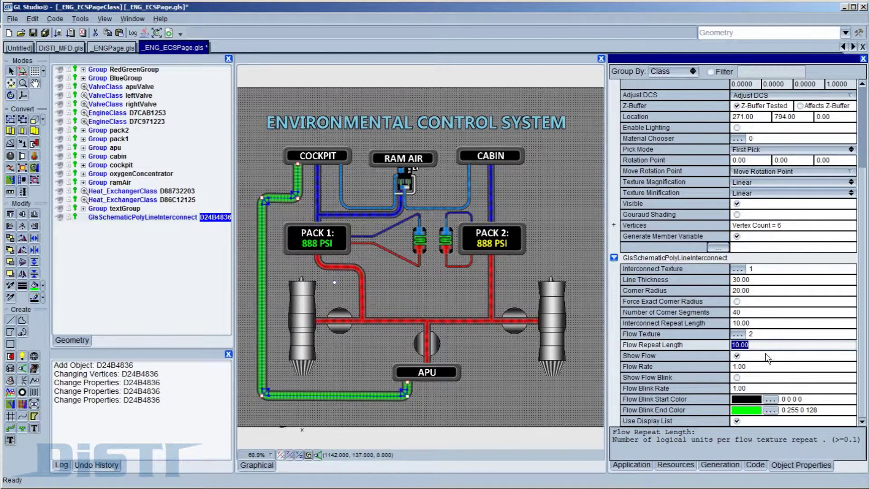
type("20")
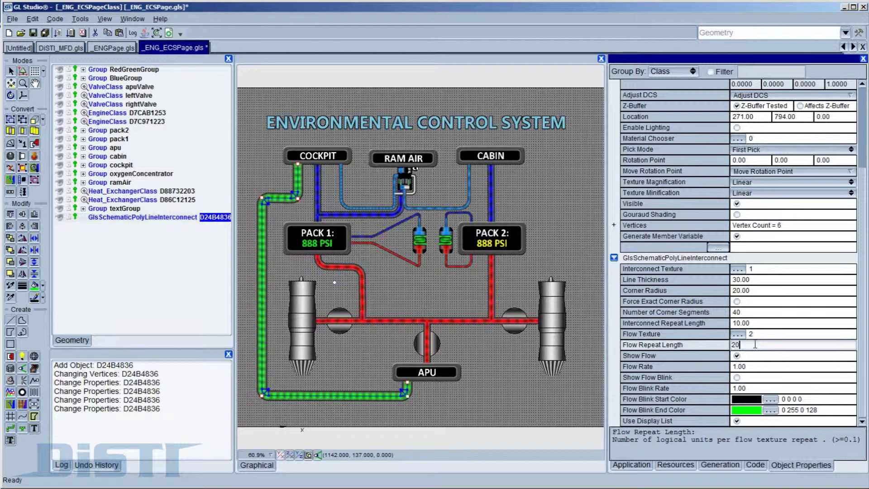
left_click(758, 367)
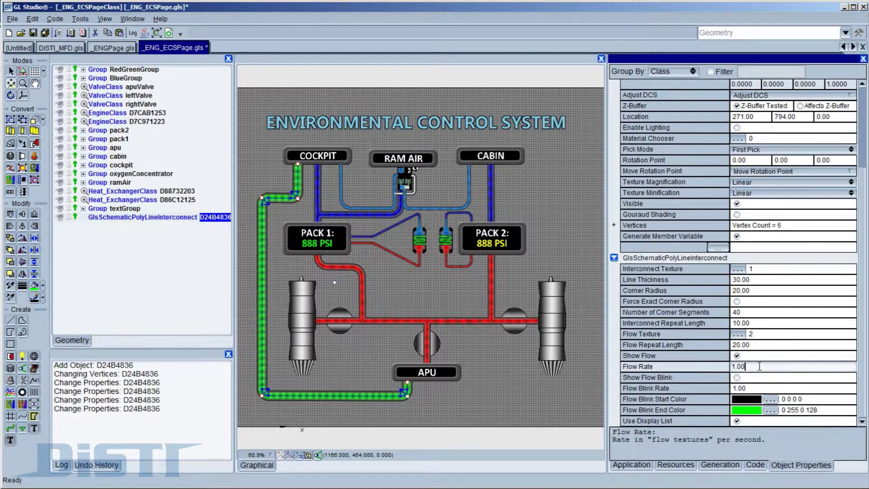
left_click_drag(755, 367, 735, 360)
left_click(735, 364)
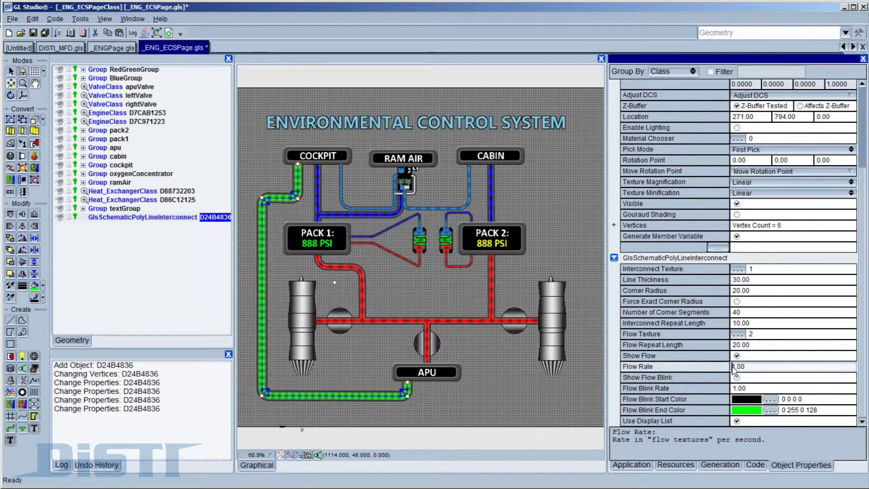
type("-")
key("Return")
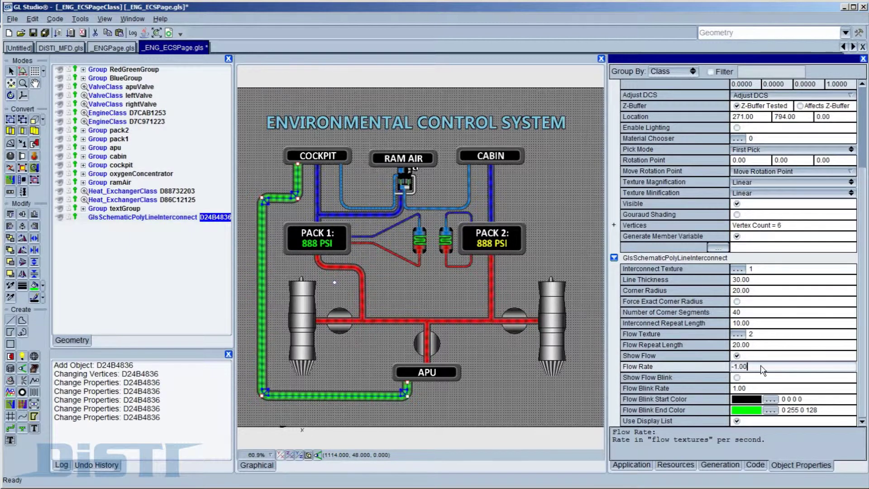
left_click(477, 376)
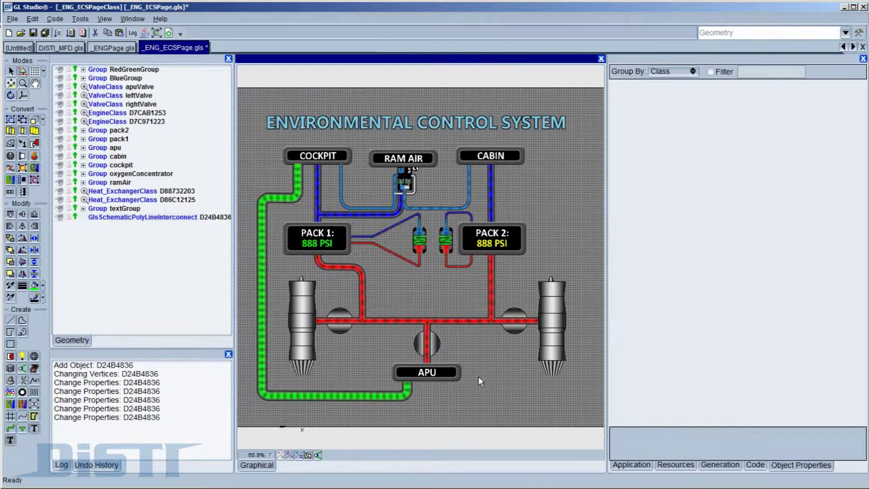
Drag out a tee interconnect on the canvas to the right of APU.
left_click(23, 427)
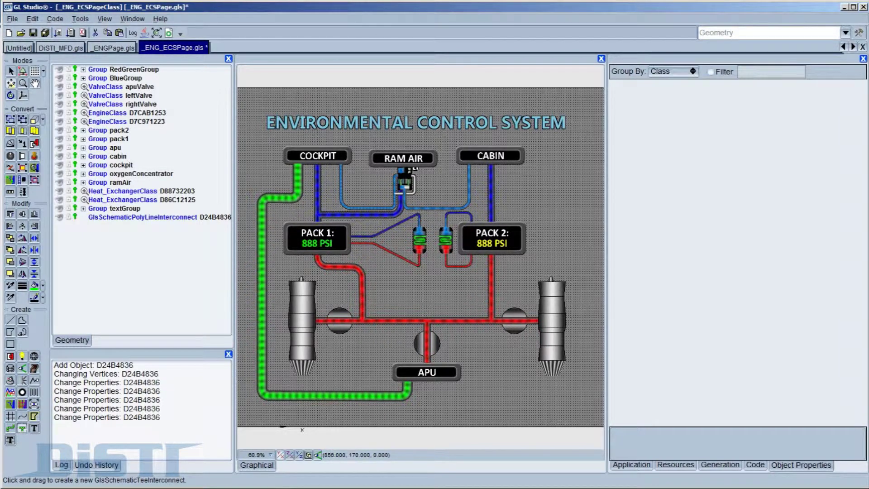
mouse_move(460, 355)
left_mouse_down()
mouse_move(504, 384)
mouse_move(519, 361)
left_mouse_up()
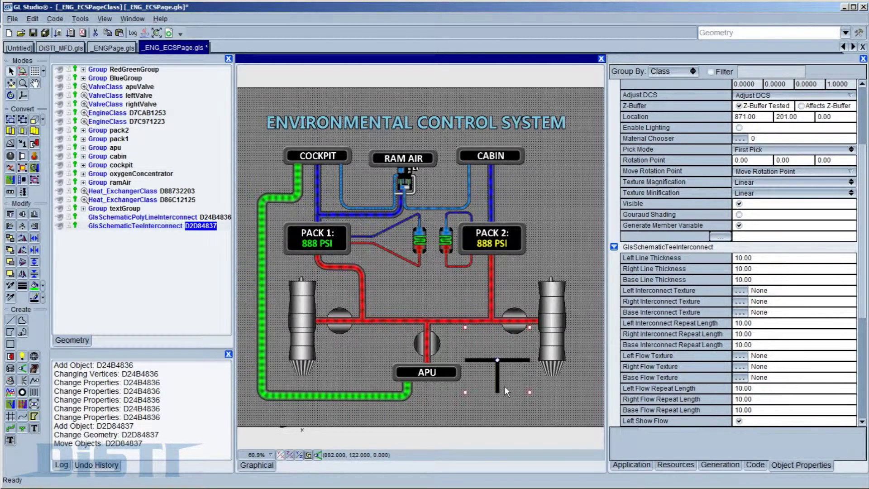
scroll(658, 327, "down", 2)
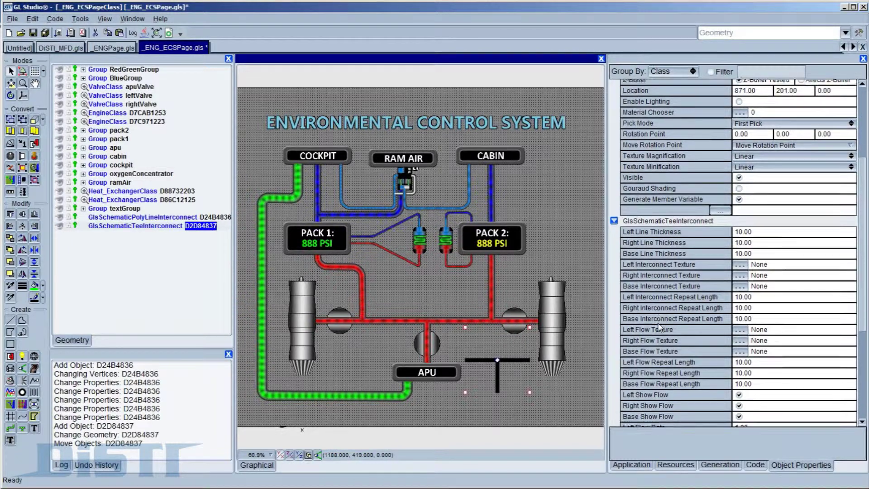
scroll(658, 326, "down", 3)
scroll(658, 327, "down", 4)
scroll(658, 327, "down", 2)
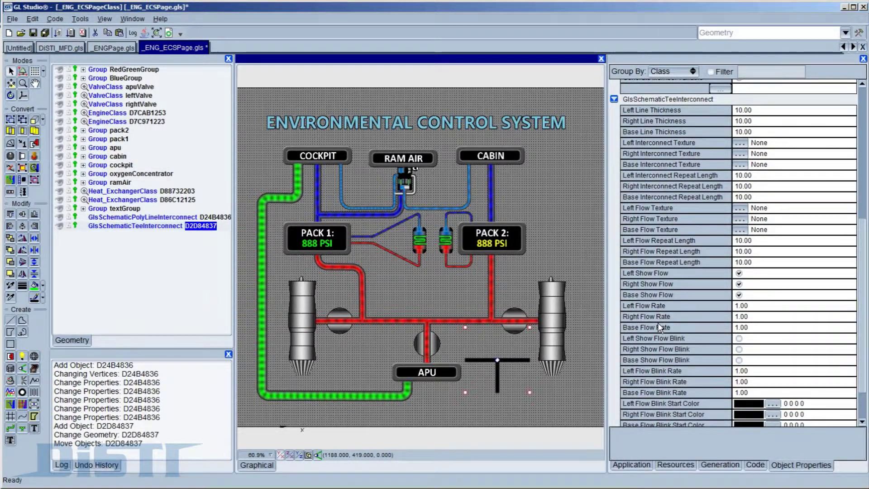
scroll(658, 323, "down", 1)
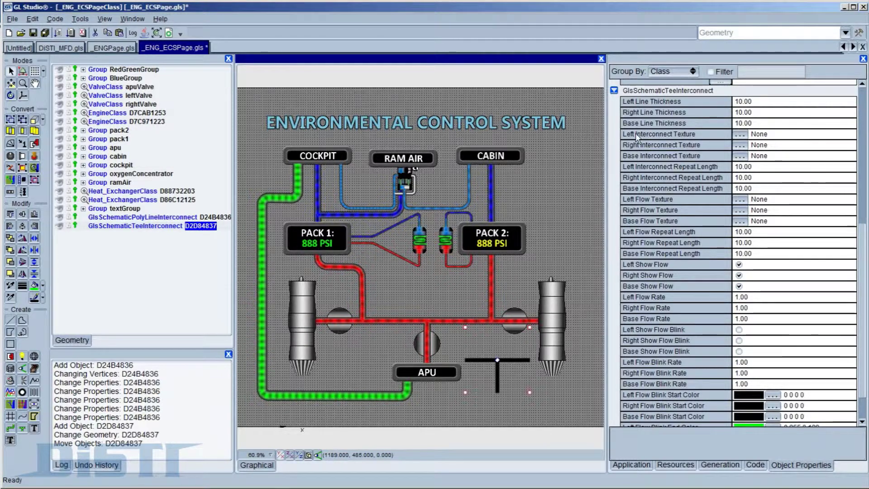
Set the Left, Right and Base Interconnect Textures all to texture 1.
left_click(739, 134)
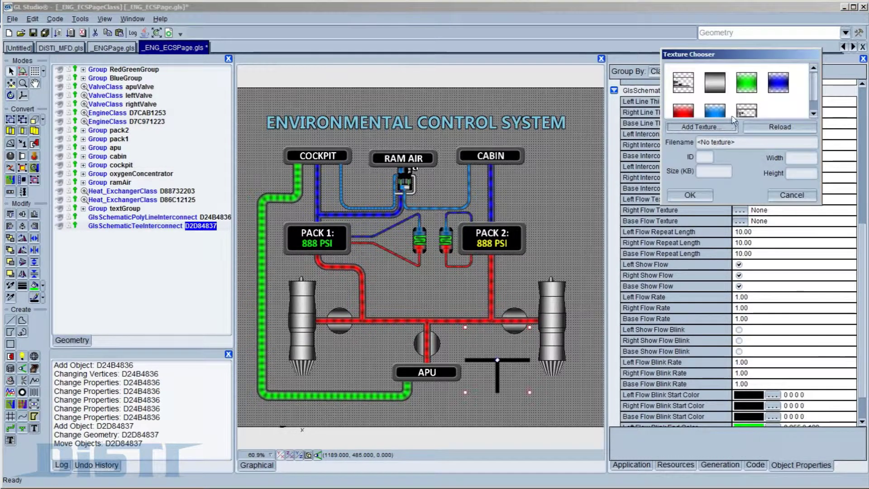
left_click(714, 83)
left_click(690, 195)
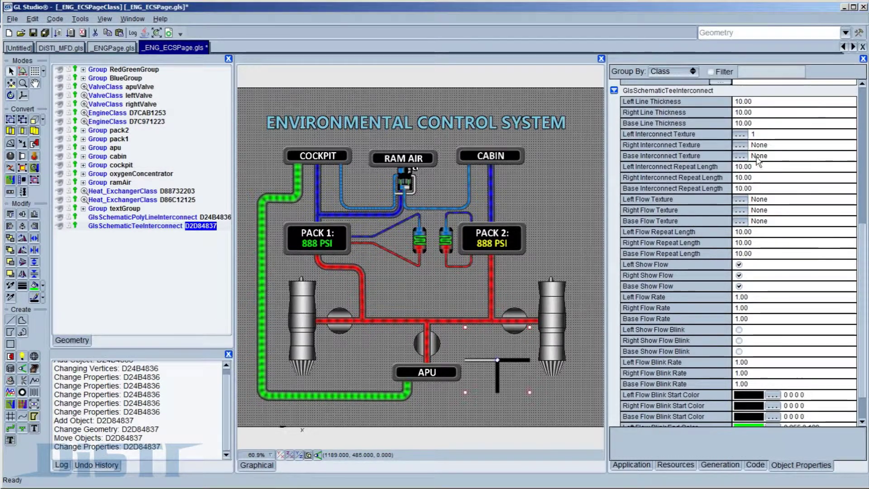
left_click(739, 145)
left_click(714, 85)
left_click(688, 197)
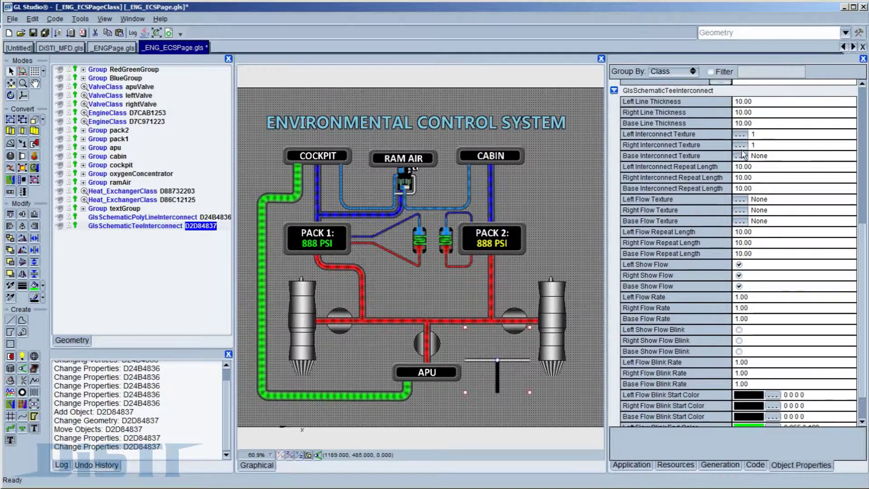
left_click(740, 155)
left_click(712, 109)
left_click(690, 218)
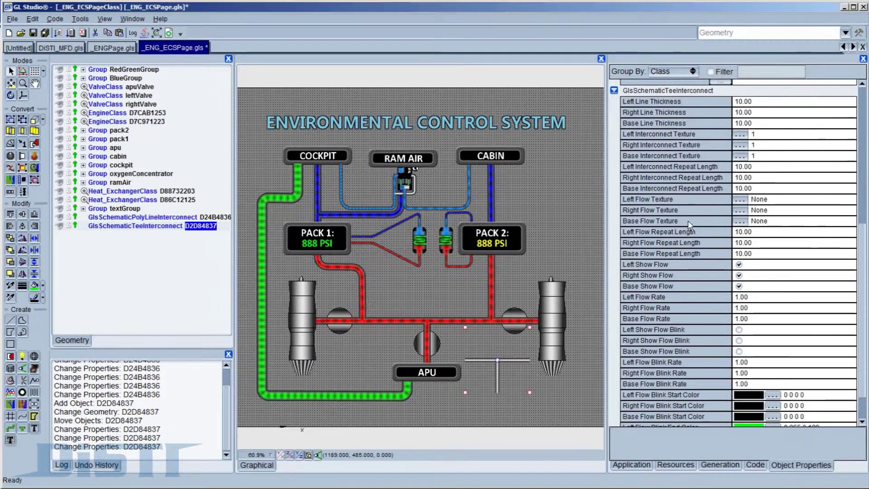
Set Left, Right and Base Flow Textures to green (2), blue (3) and red (4).
left_click(740, 199)
left_click(744, 149)
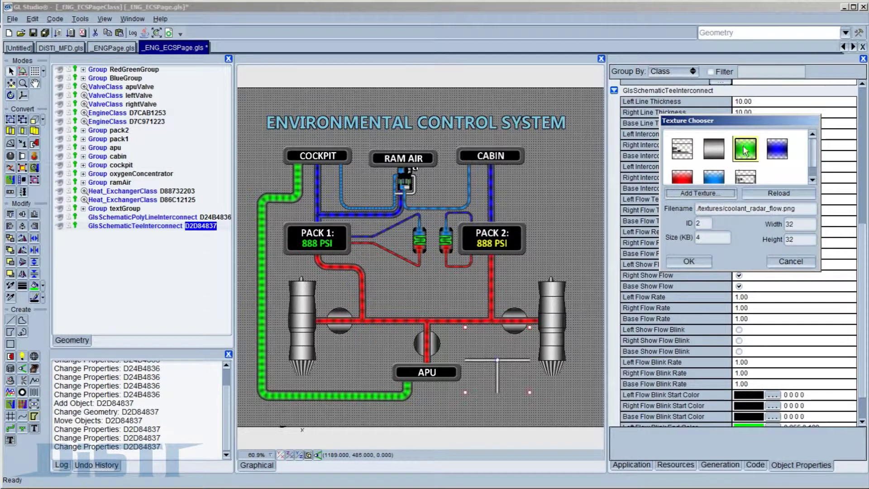
left_click(689, 261)
left_click(739, 210)
left_click(781, 162)
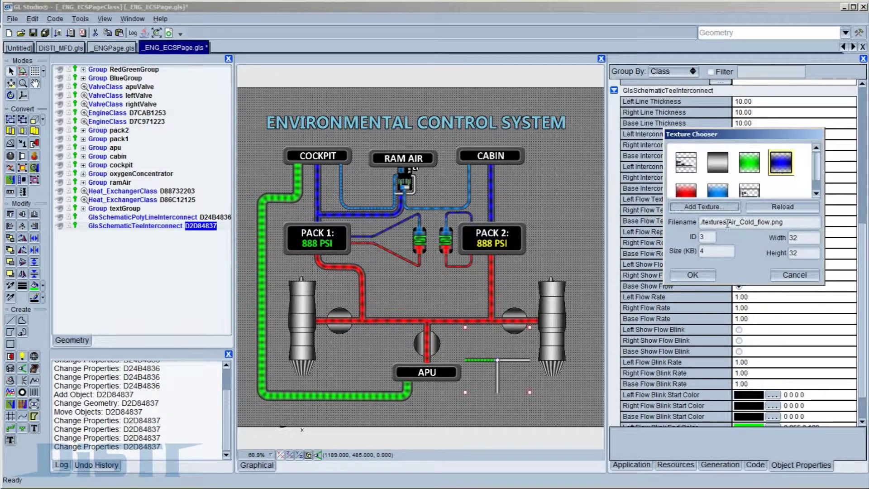
left_click(693, 275)
left_click(740, 220)
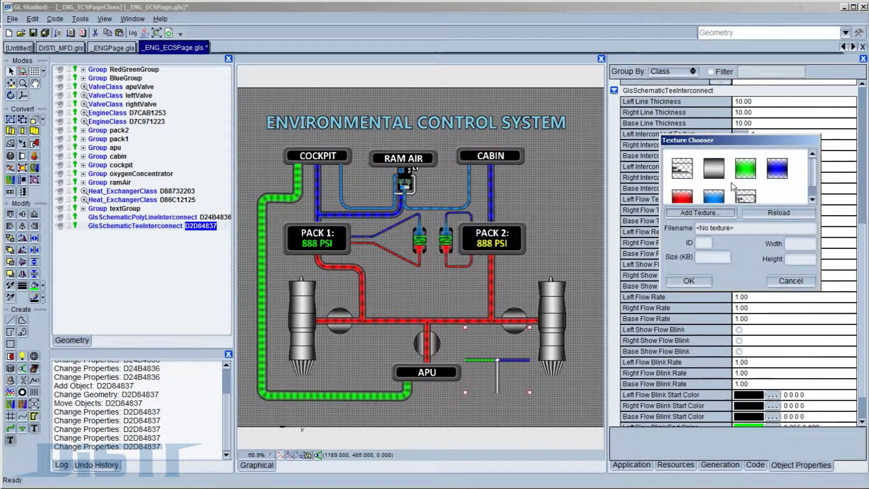
left_click(683, 199)
left_click(687, 280)
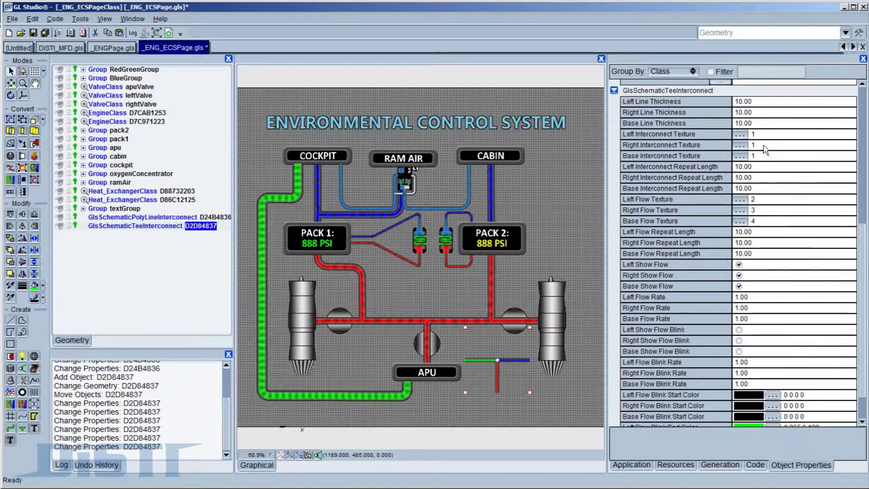
Set tee arm thicknesses to 30, 20 and 25, then move the tee between the packs.
left_click(720, 113)
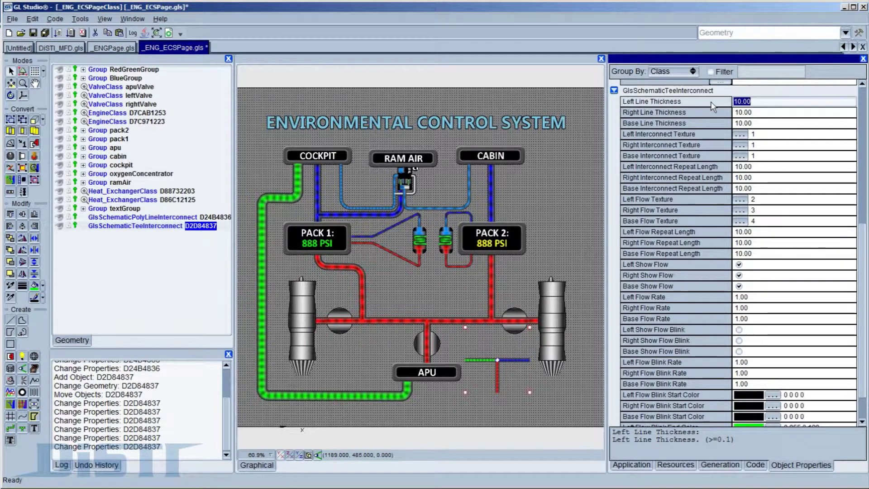
type("30.0")
key("Return")
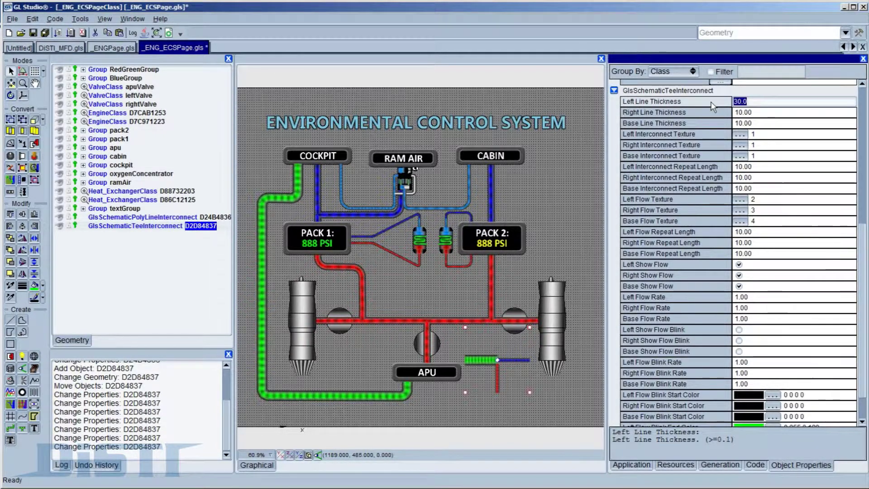
left_click(689, 114)
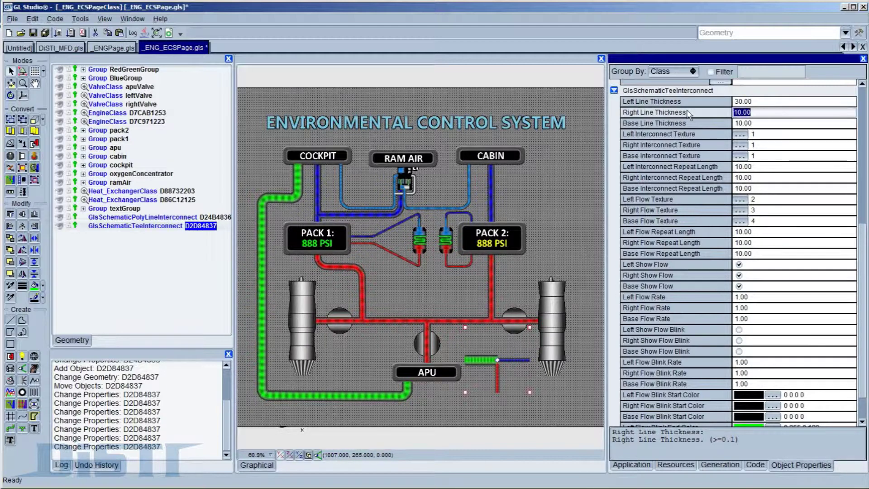
type("20")
key("Return")
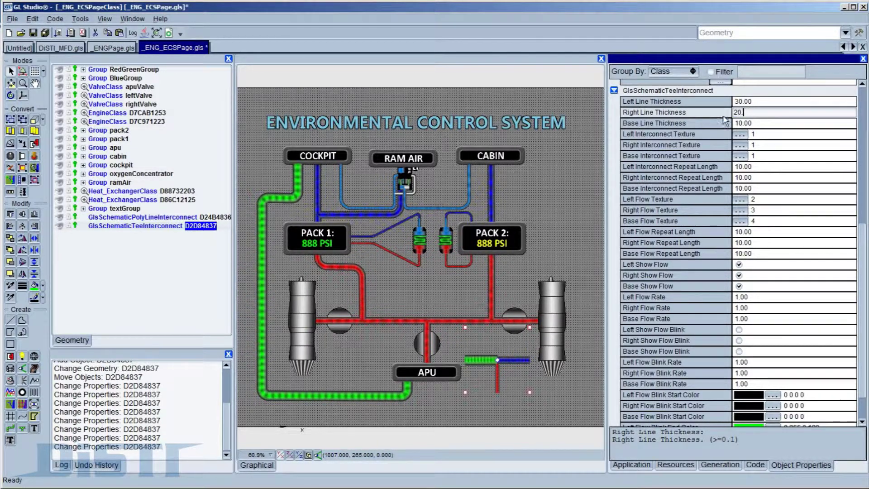
left_click(768, 122)
type("25.0")
key("Return")
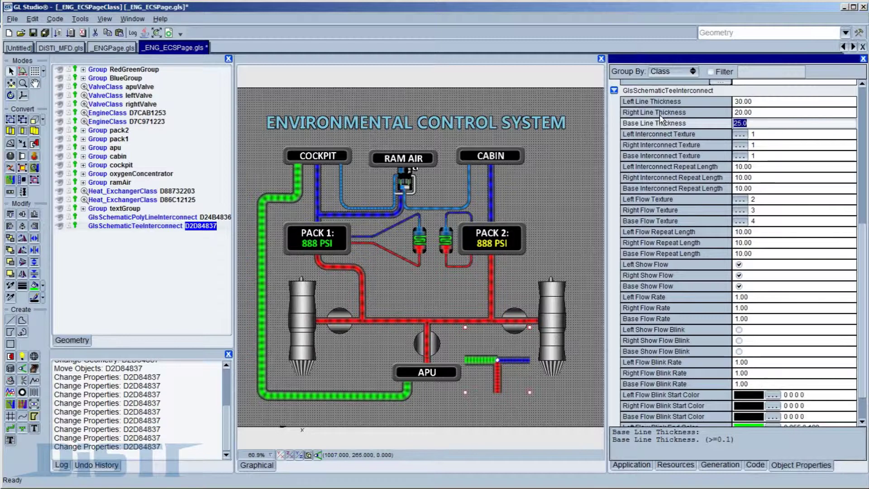
left_click_drag(505, 360, 434, 278)
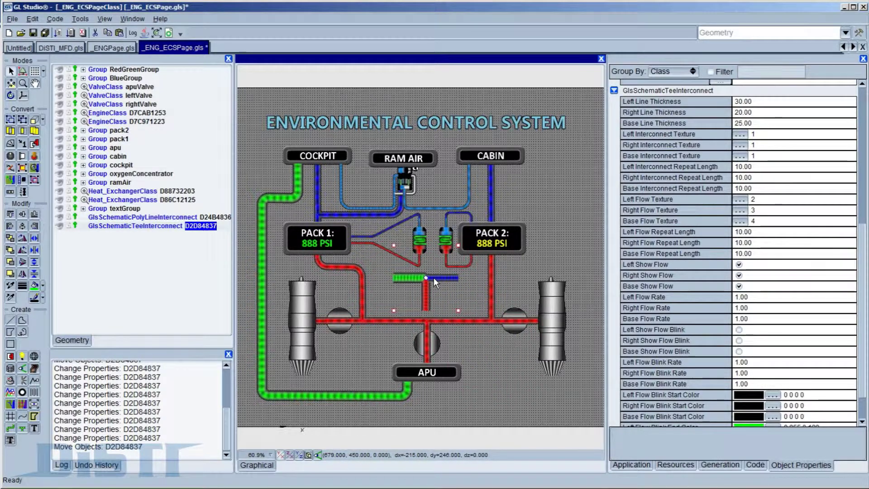